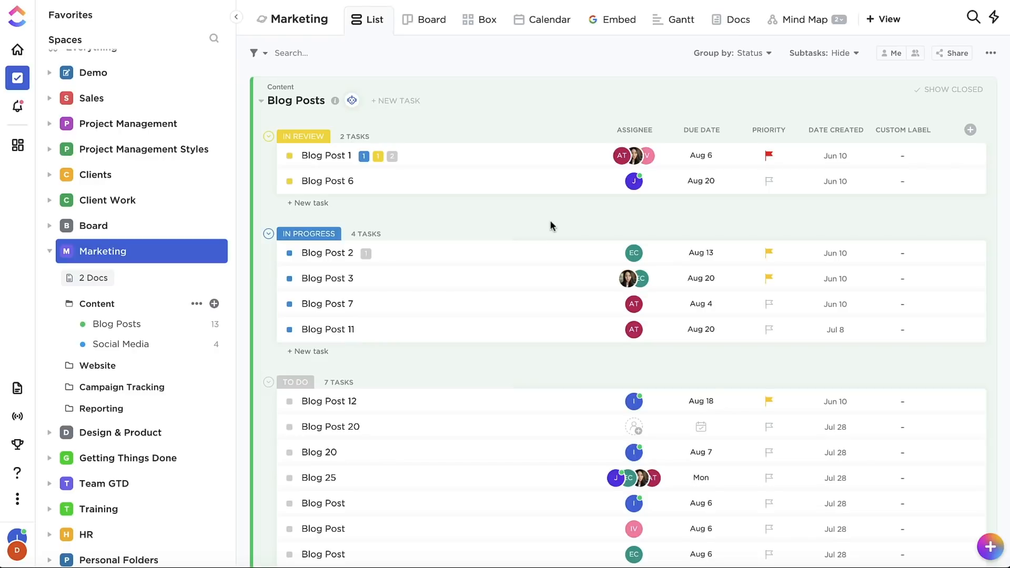
- Add a Timeline view to the Marketing space
click(882, 20)
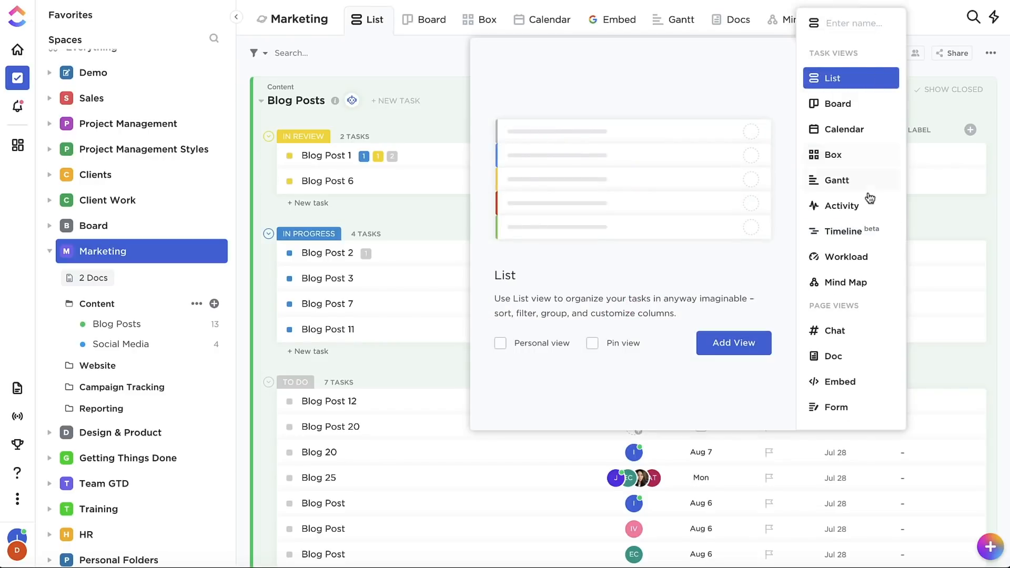
click(840, 243)
click(729, 344)
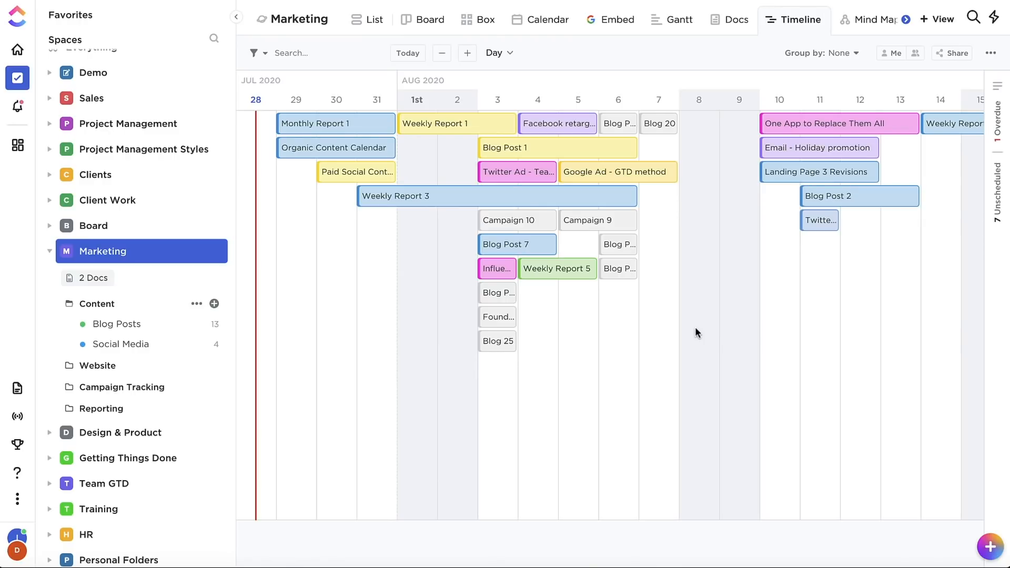
- Preview the timeline at the Week and Month scales and return it to the Day scale
click(499, 59)
click(498, 100)
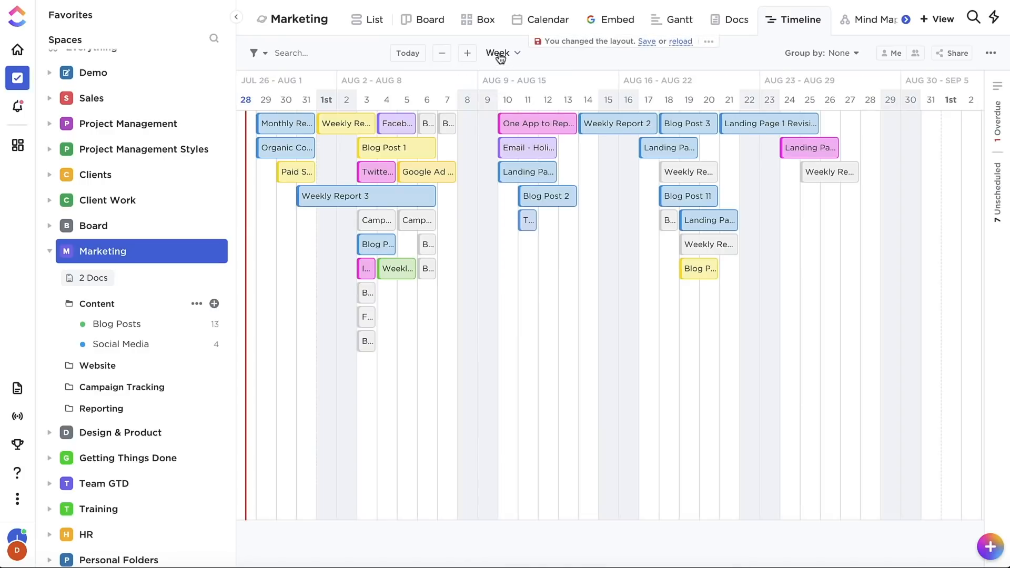
click(499, 55)
click(498, 120)
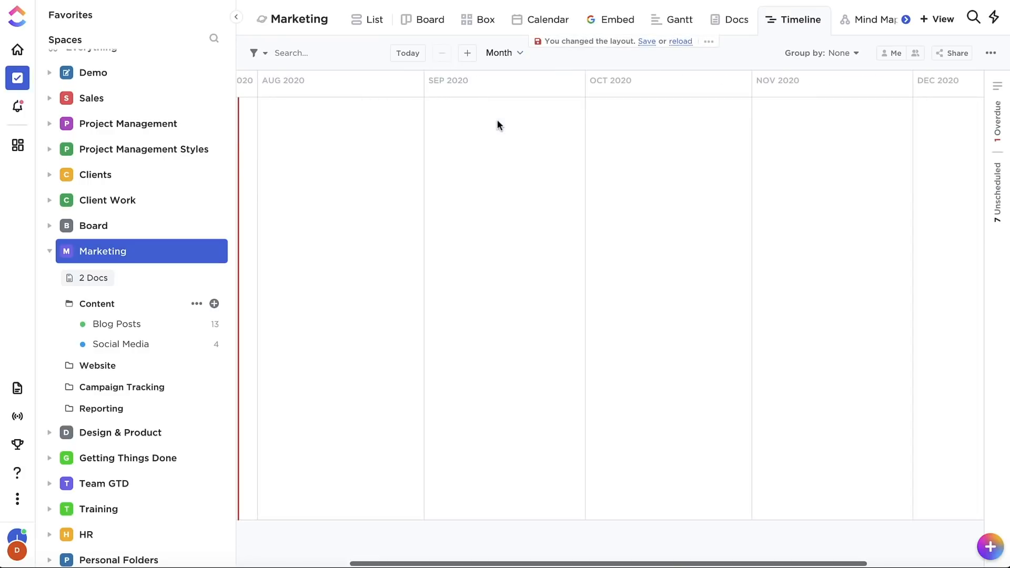
click(497, 52)
click(501, 80)
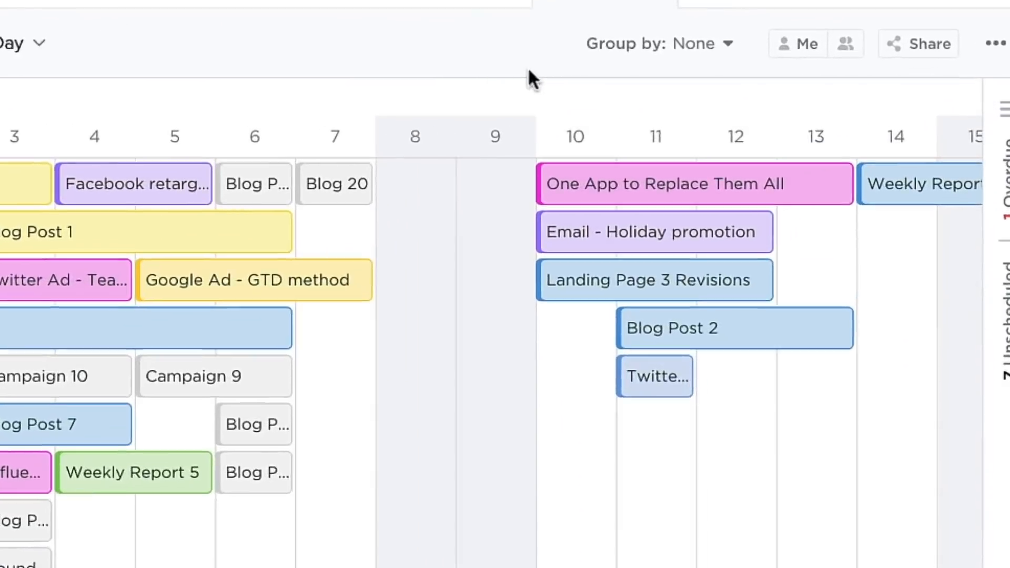
- Group the timeline by assignee, try the priority grouping, and return to grouping by assignee
click(664, 43)
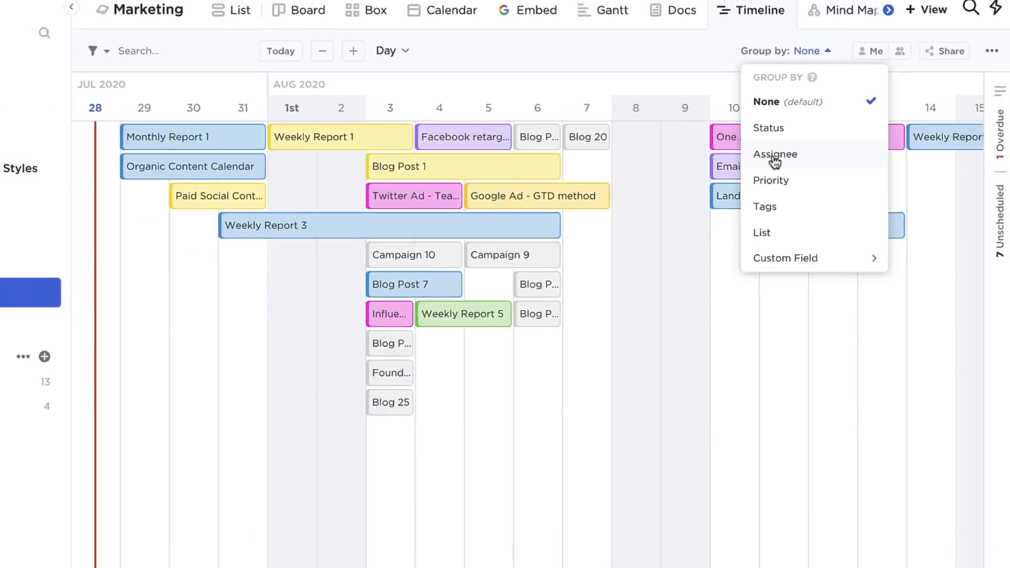
click(626, 220)
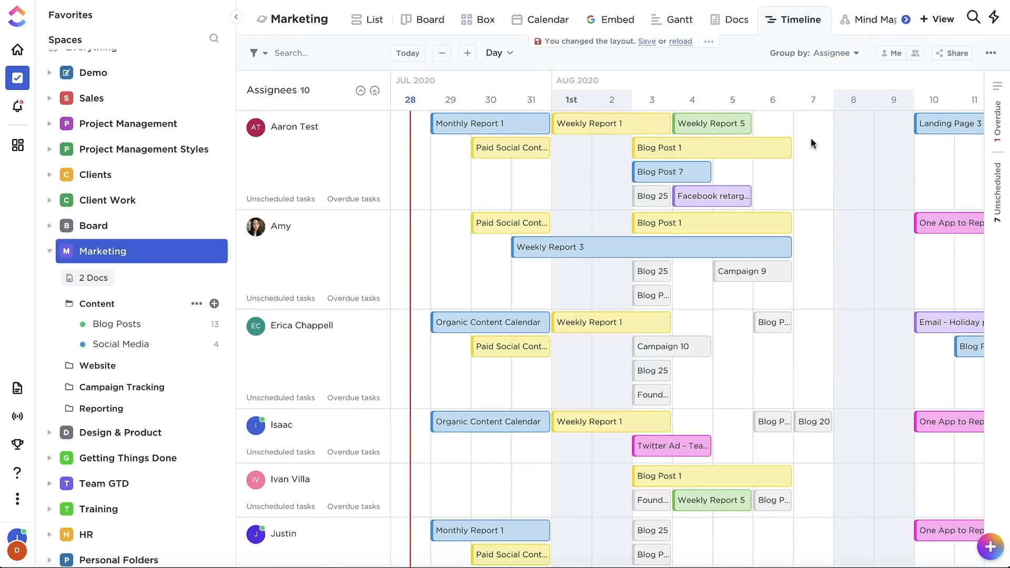
click(832, 52)
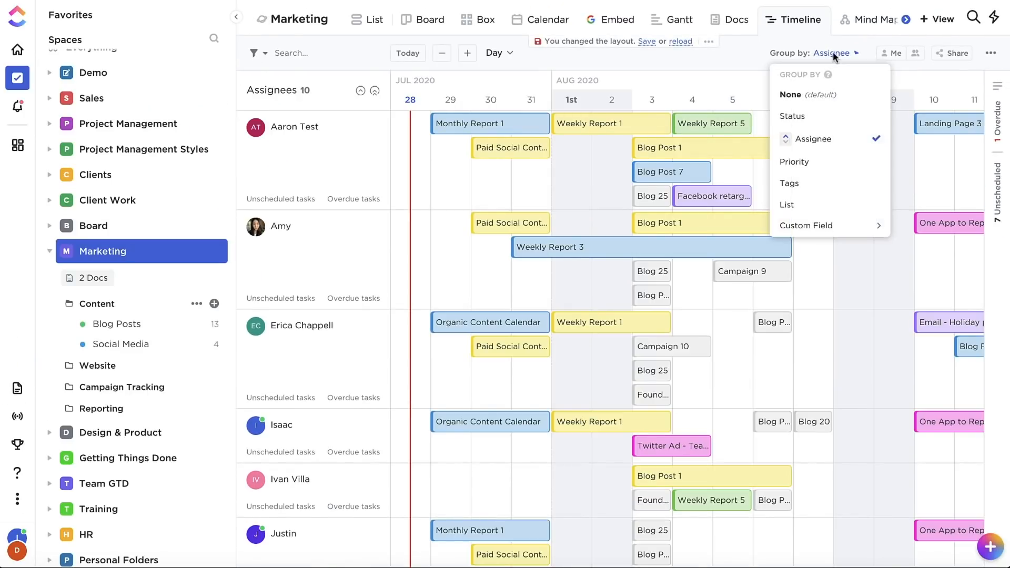
click(804, 162)
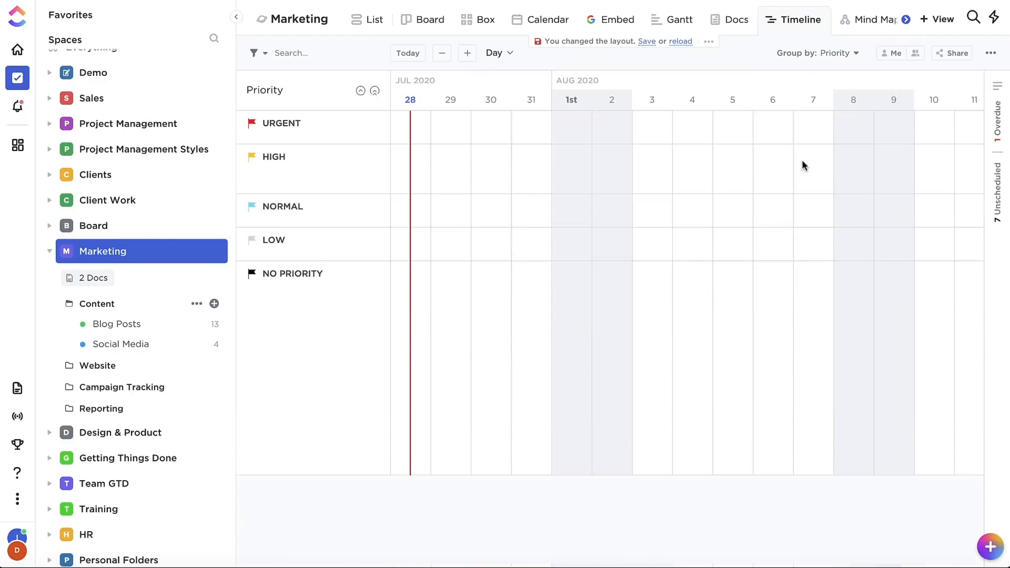
click(836, 54)
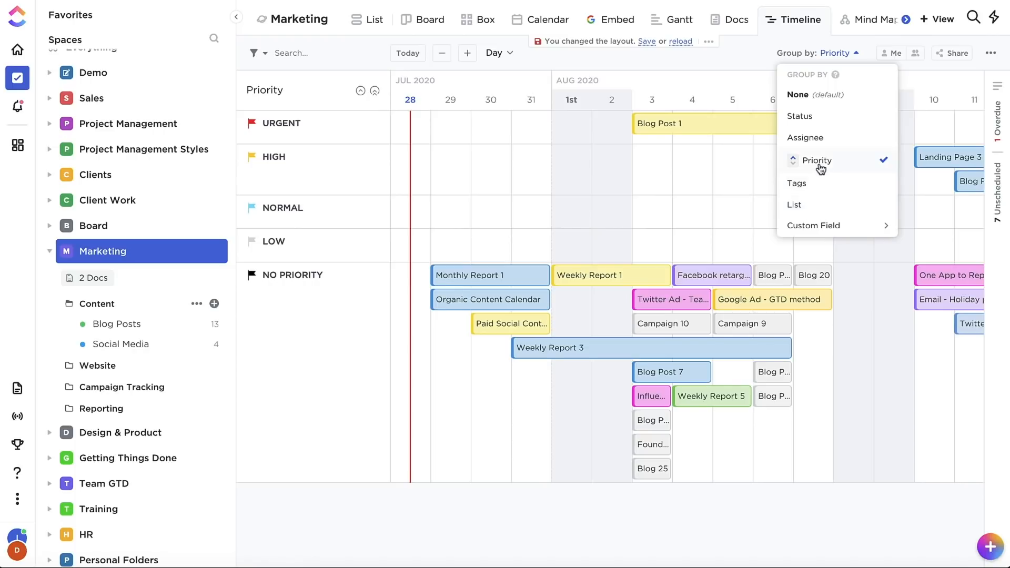
click(810, 138)
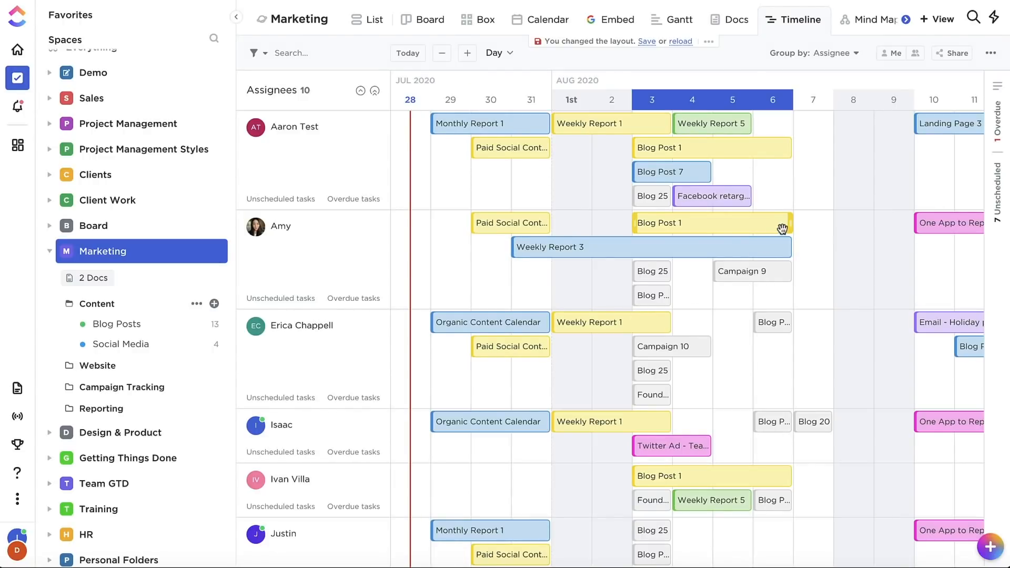
- Reschedule Weekly Report 3 in the second assignee's row to August 3–7 and reassign it to the third assignee
mouse_move(789, 225)
mouse_down()
mouse_move(869, 224)
mouse_move(795, 223)
mouse_up()
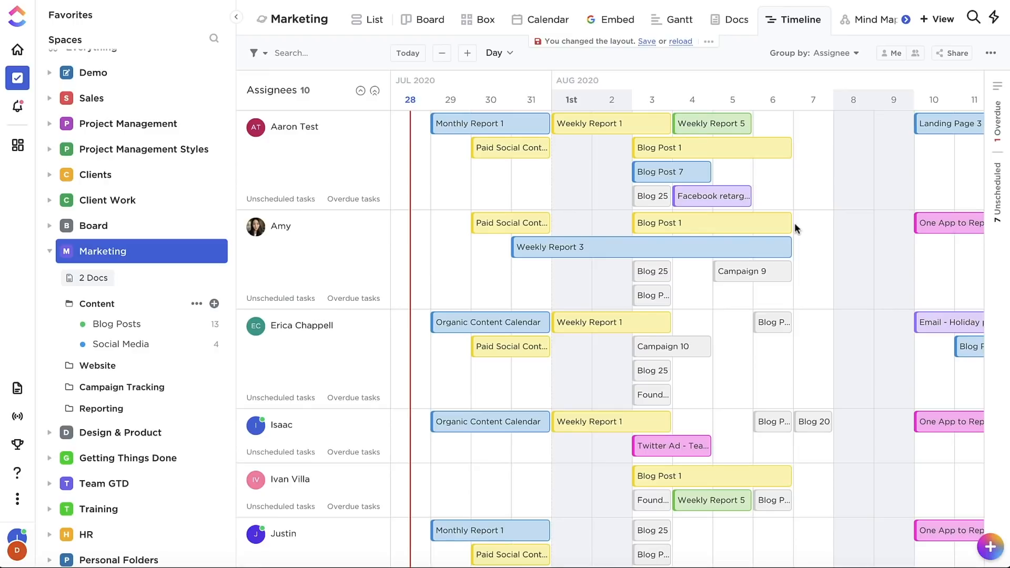
drag(791, 247, 818, 244)
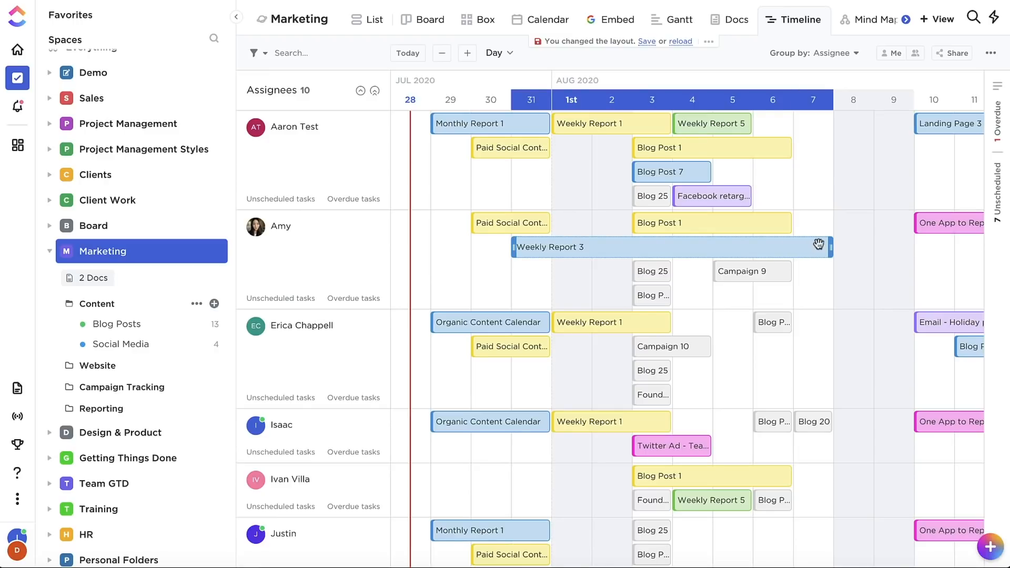
drag(514, 246, 638, 247)
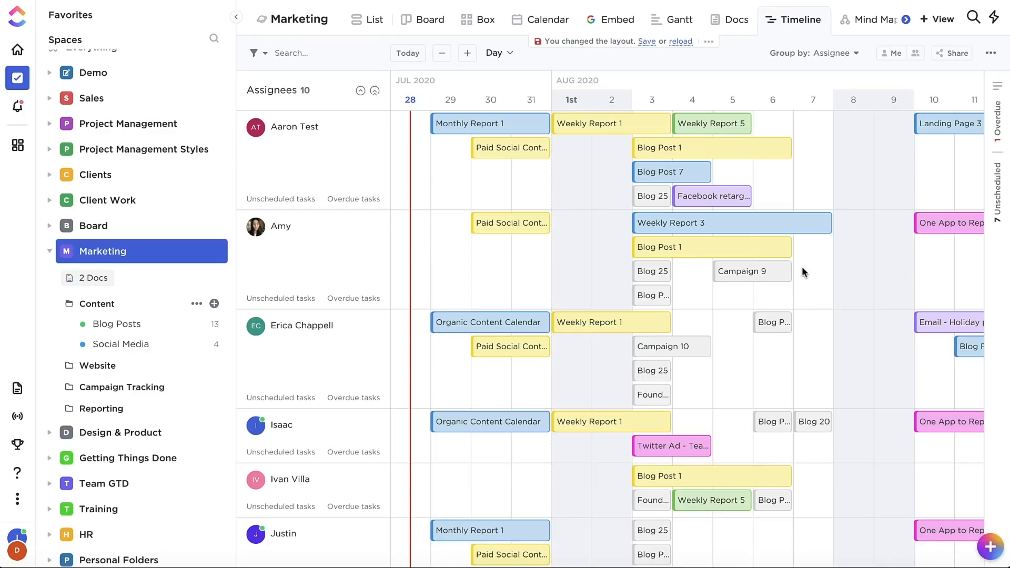
drag(736, 226, 726, 331)
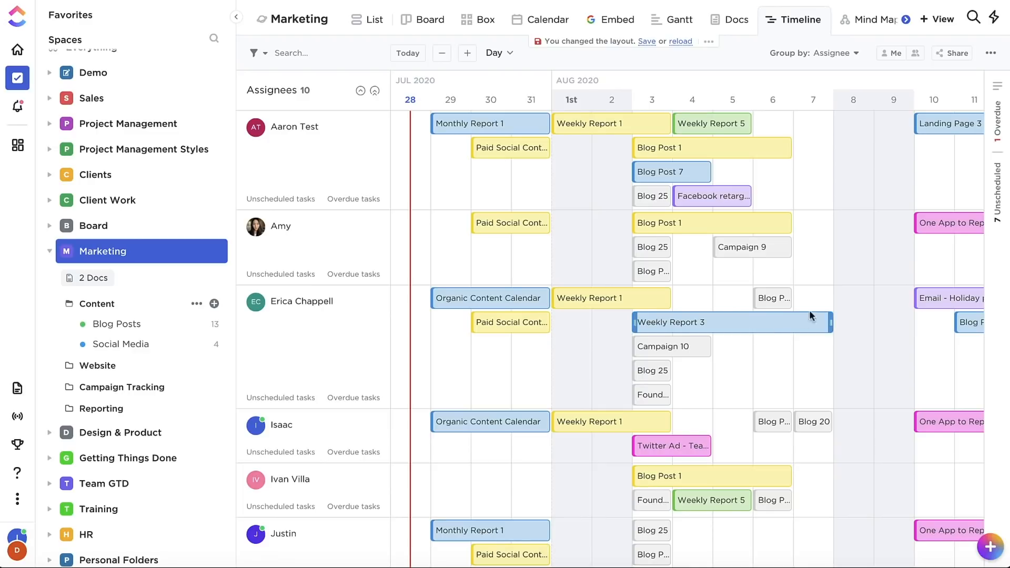
- Review the overdue and unscheduled tasks of the space and hide the task list again
click(997, 93)
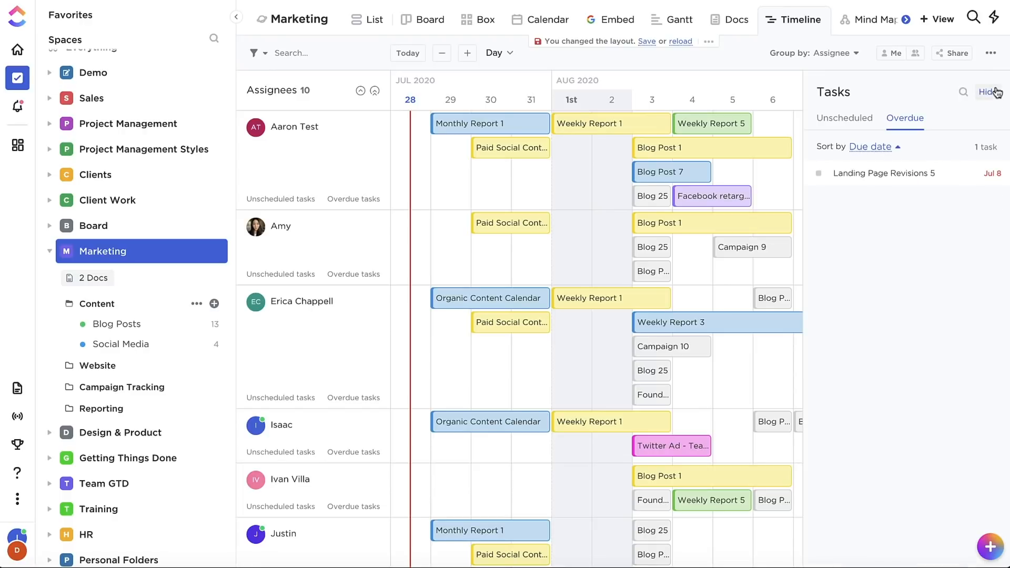
click(843, 118)
click(904, 120)
click(855, 125)
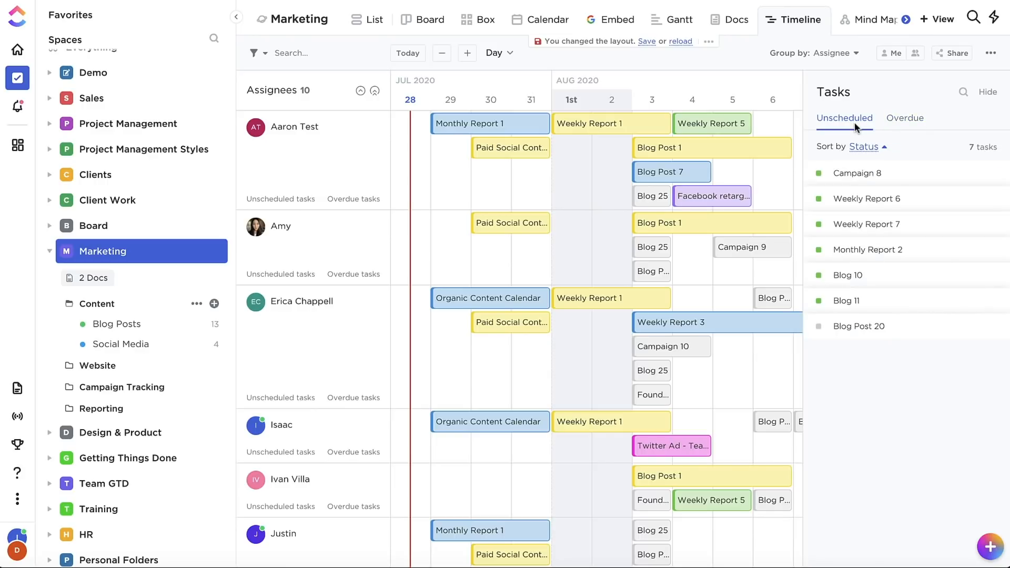
click(987, 92)
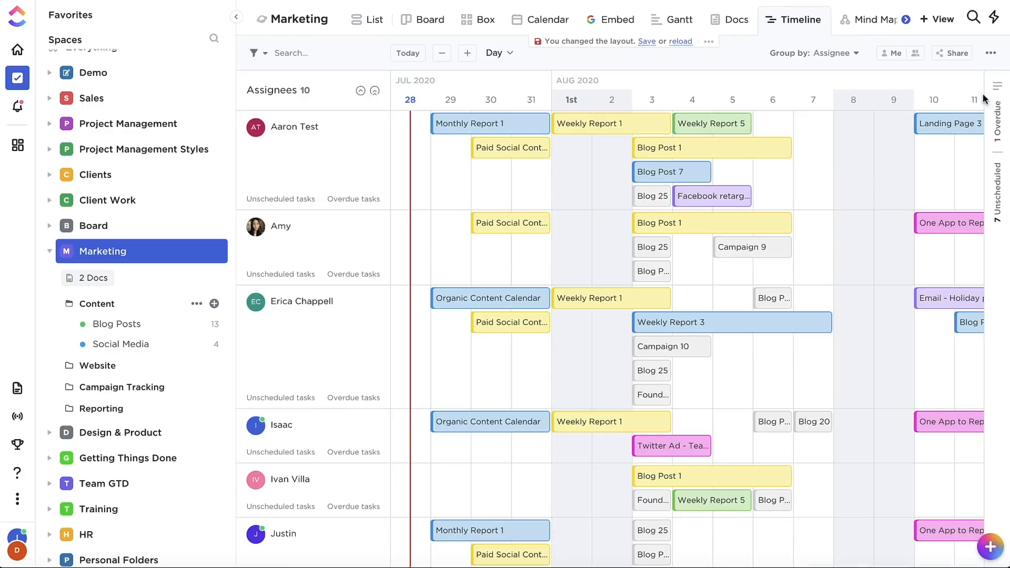
- Try coloring the timeline tasks by list and restore coloring by status
click(989, 54)
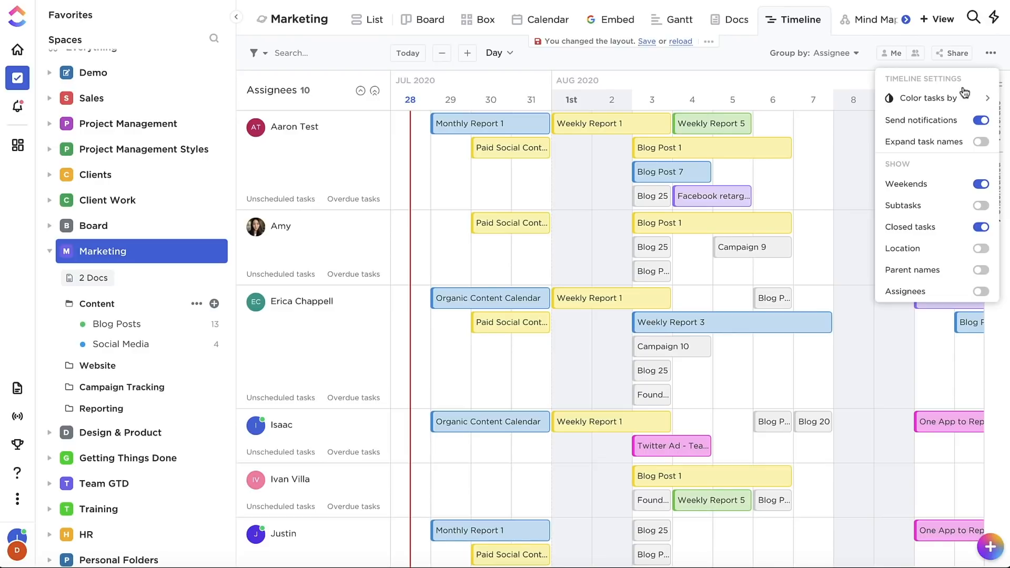
click(951, 103)
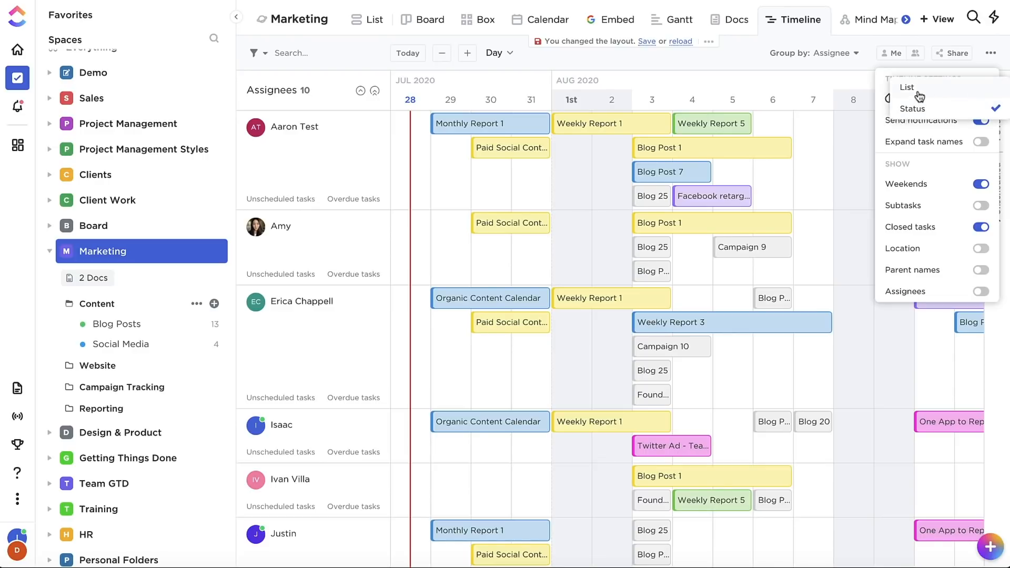
click(920, 100)
click(920, 100)
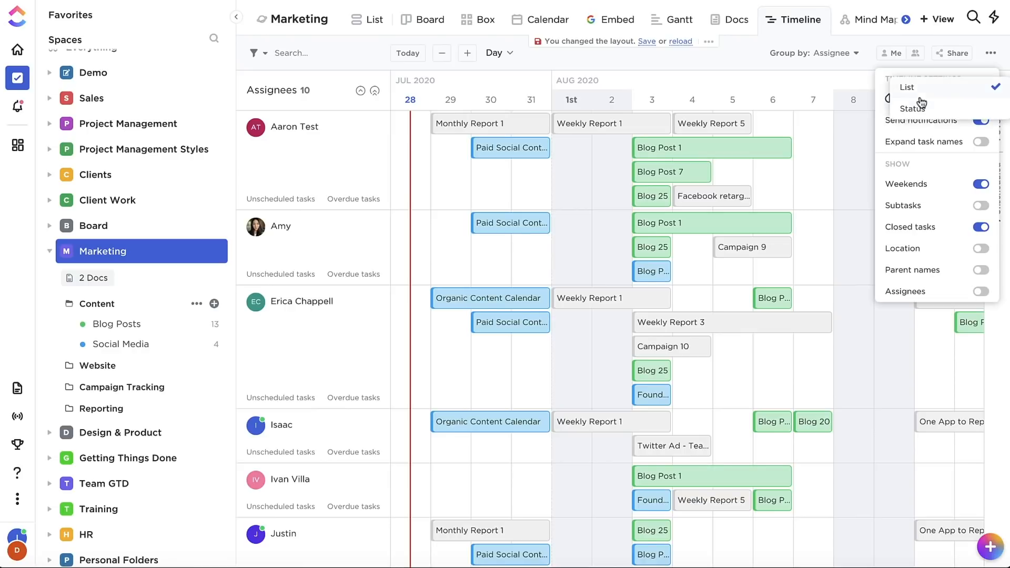
click(915, 108)
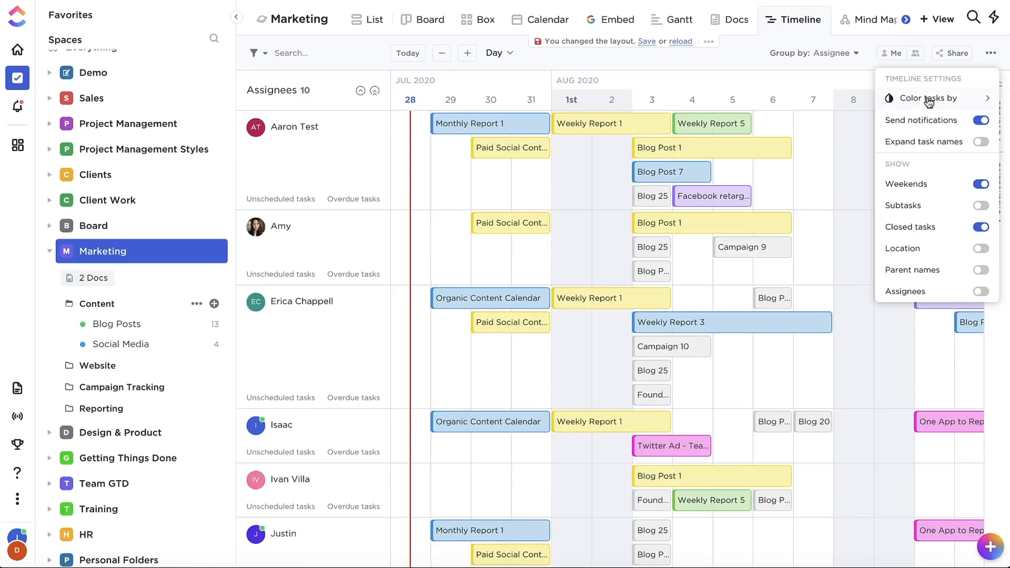
- Turn off change notifications for the timeline and preview expanded task names, leaving that option off
click(980, 121)
click(981, 144)
click(981, 143)
click(981, 143)
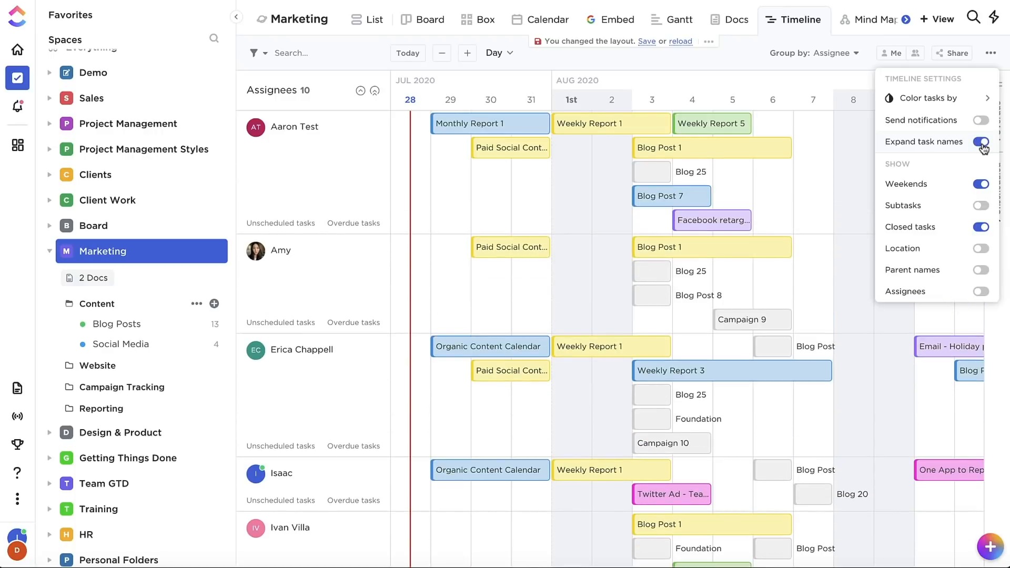
click(982, 143)
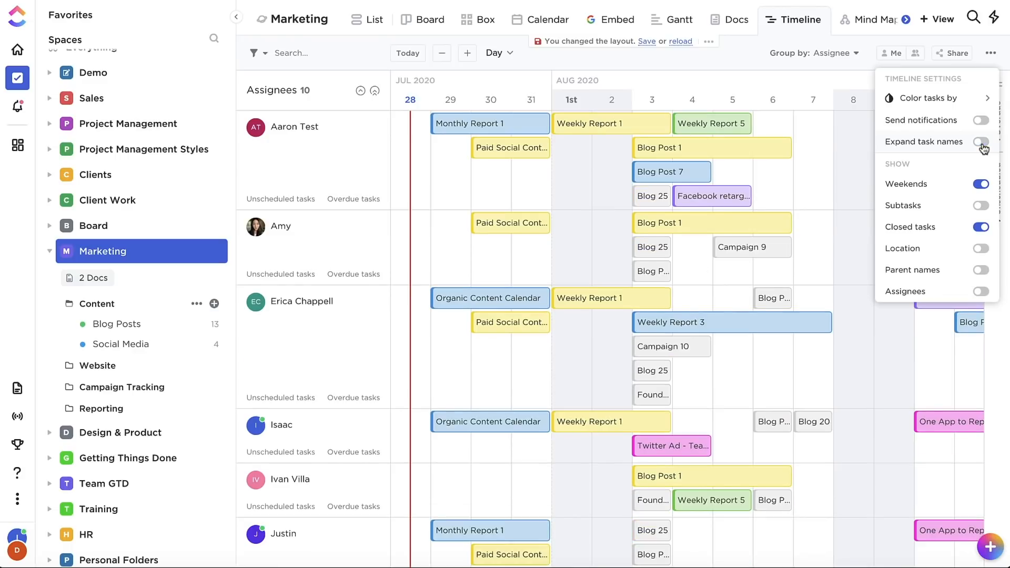
- Toggle the display of weekends, subtasks and closed tasks on the timeline, restoring each setting
click(981, 184)
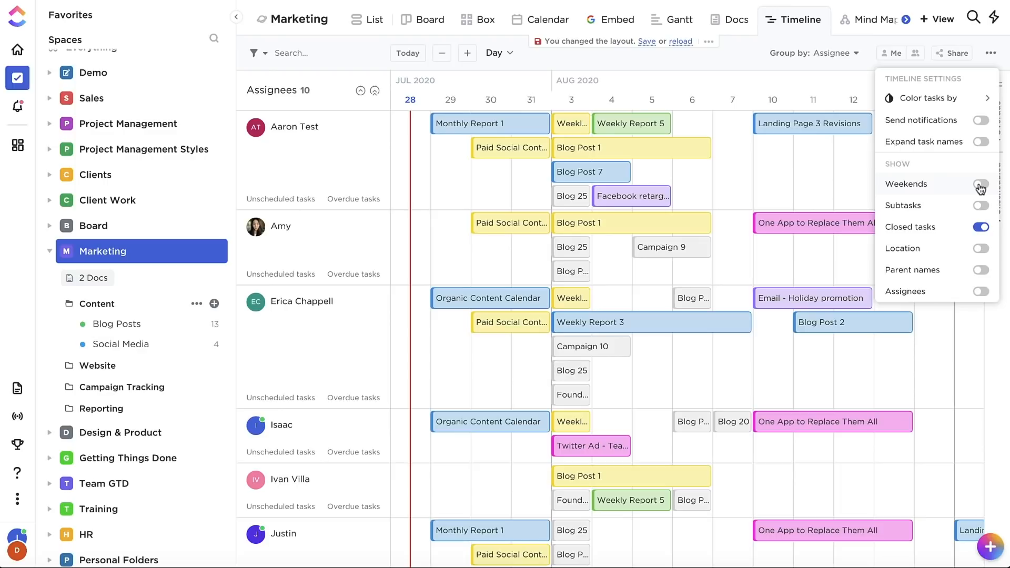
click(981, 185)
click(981, 206)
click(981, 206)
click(982, 228)
click(981, 227)
- Preview location, parent names and assignees on the task bars, switch each off again and close the view settings
click(981, 249)
click(981, 249)
click(981, 270)
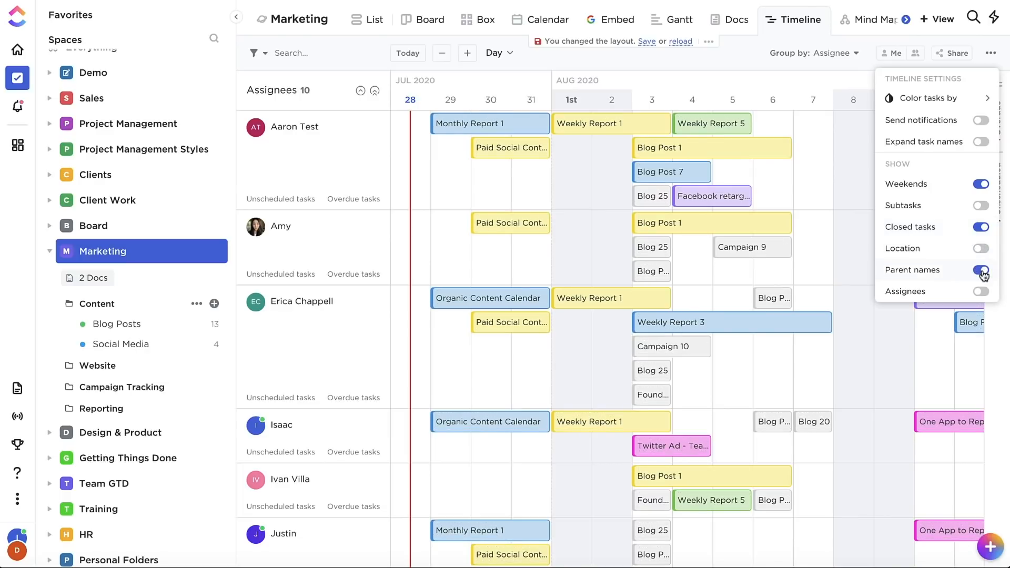
click(981, 270)
click(980, 292)
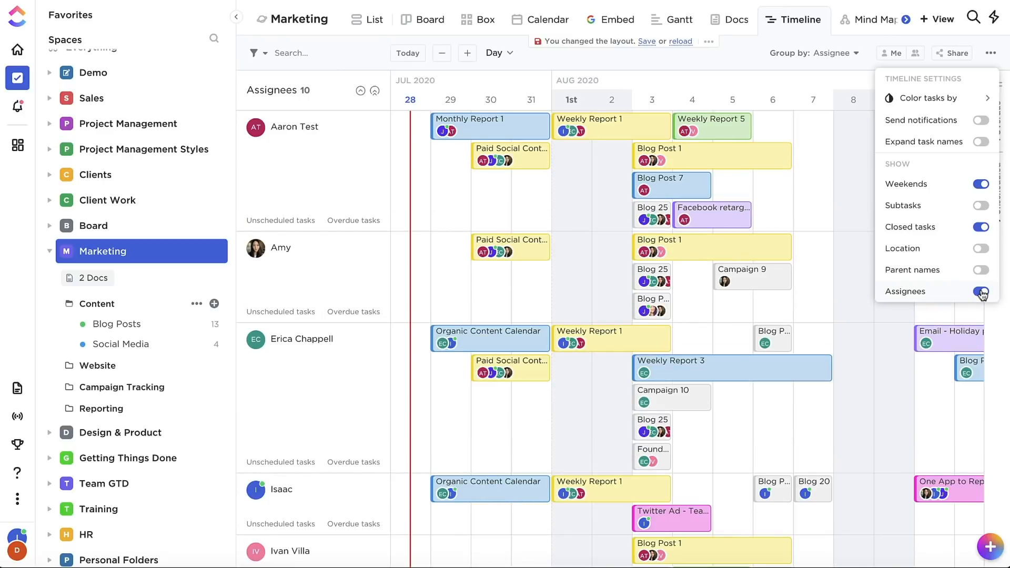
click(980, 292)
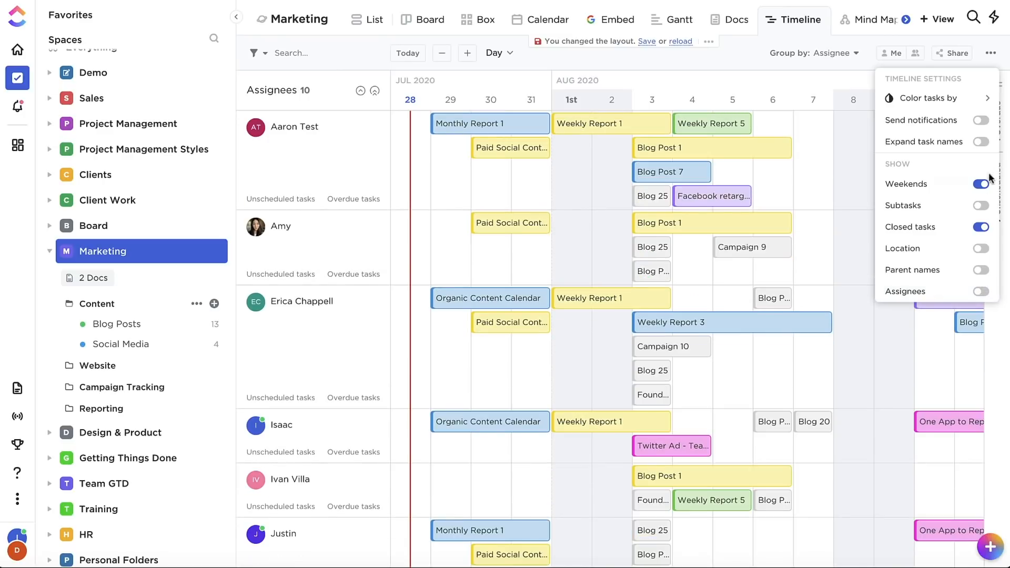
click(991, 55)
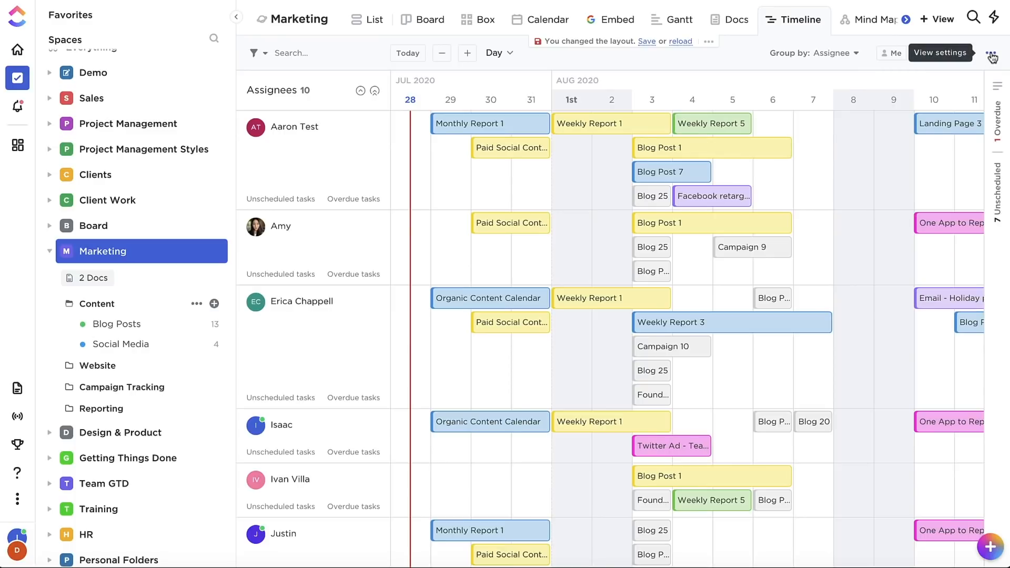
- Create a task named Blog Post in the Blog Posts list on August 7 in the first assignee's row
click(813, 177)
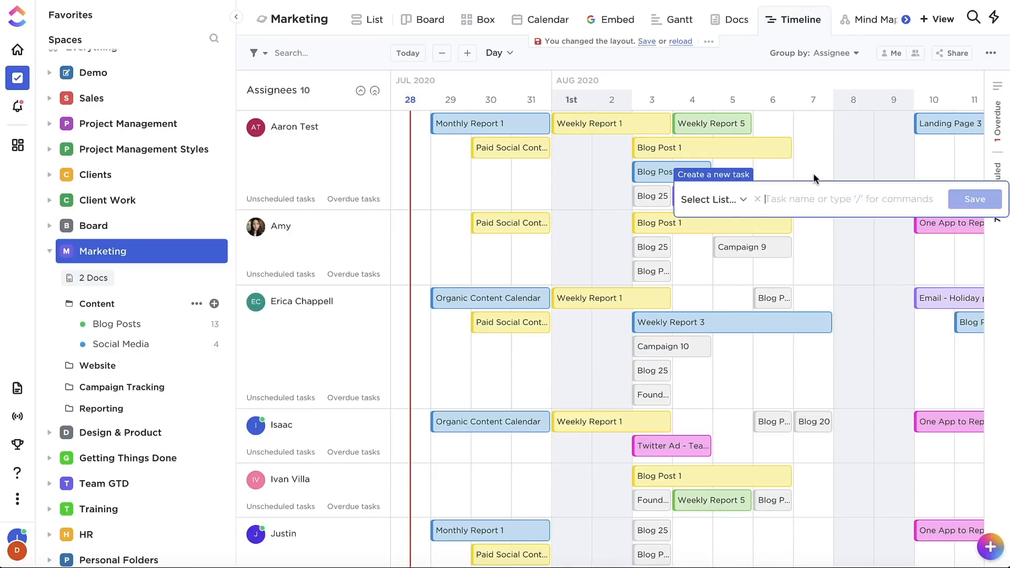
click(742, 200)
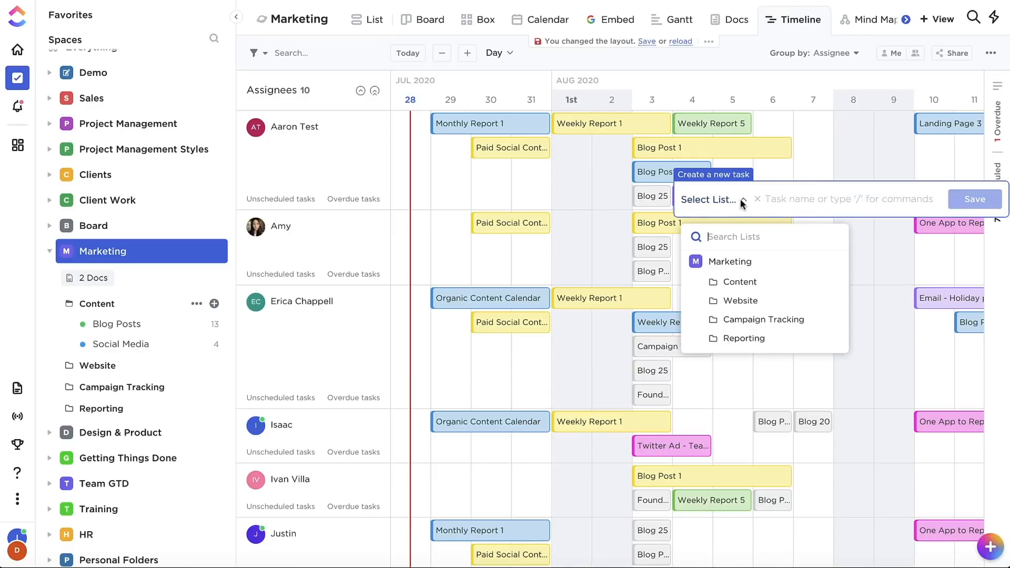
click(740, 280)
click(744, 299)
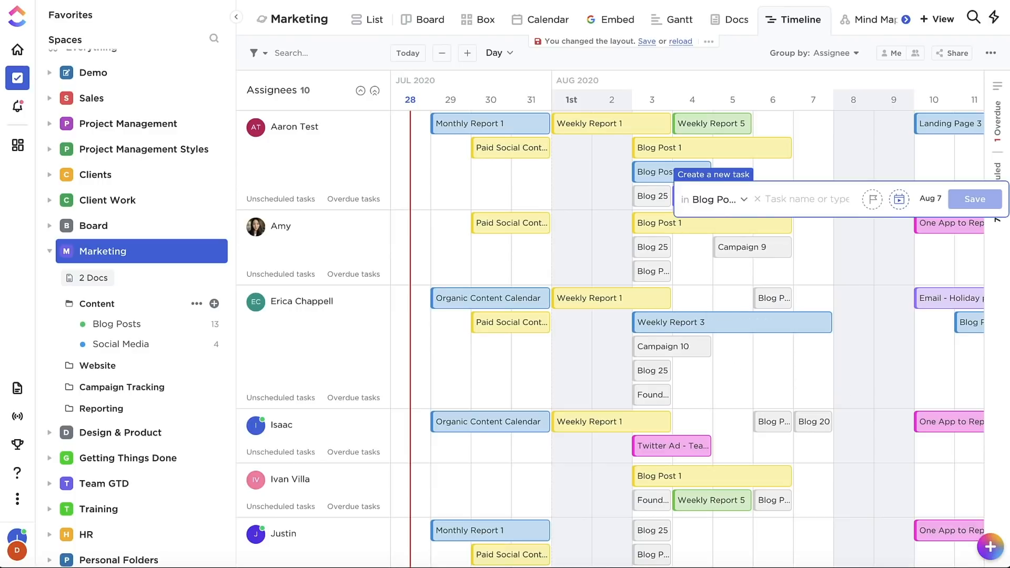
text(Blog Post)
key(Return)
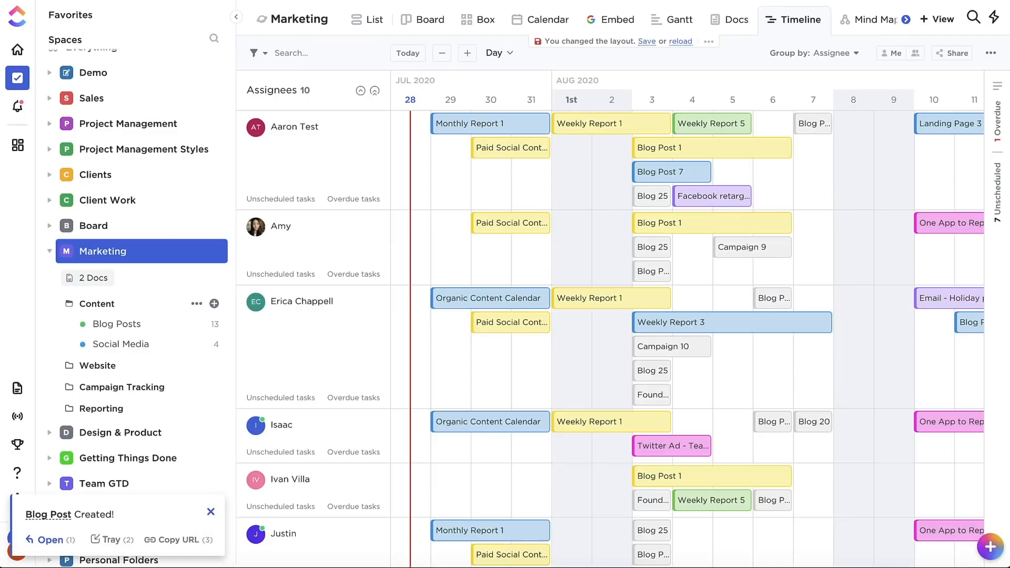
- Schedule the unscheduled task Blog Post 20 on July 30 in the first assignee's row
click(999, 188)
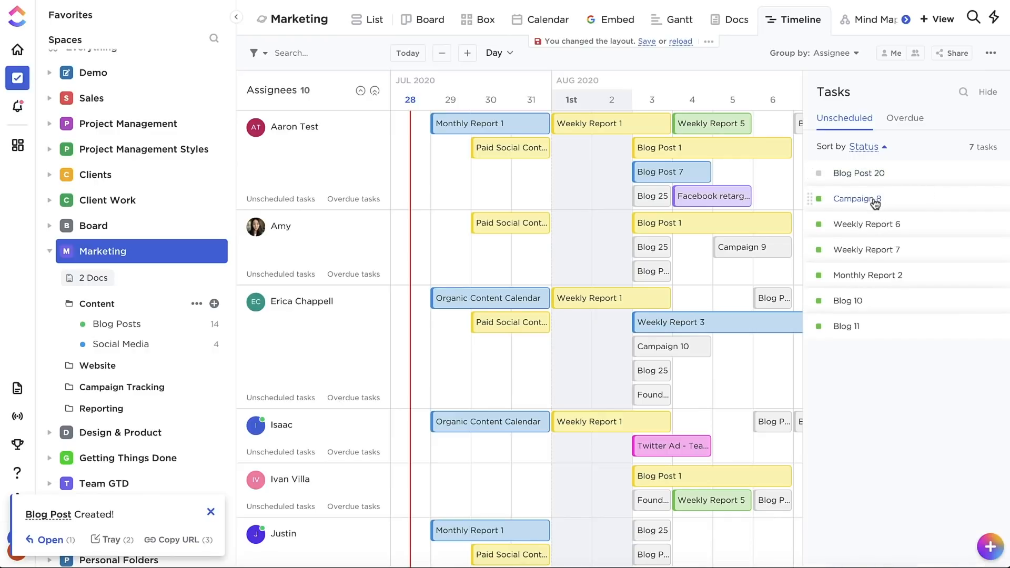
drag(868, 180, 496, 196)
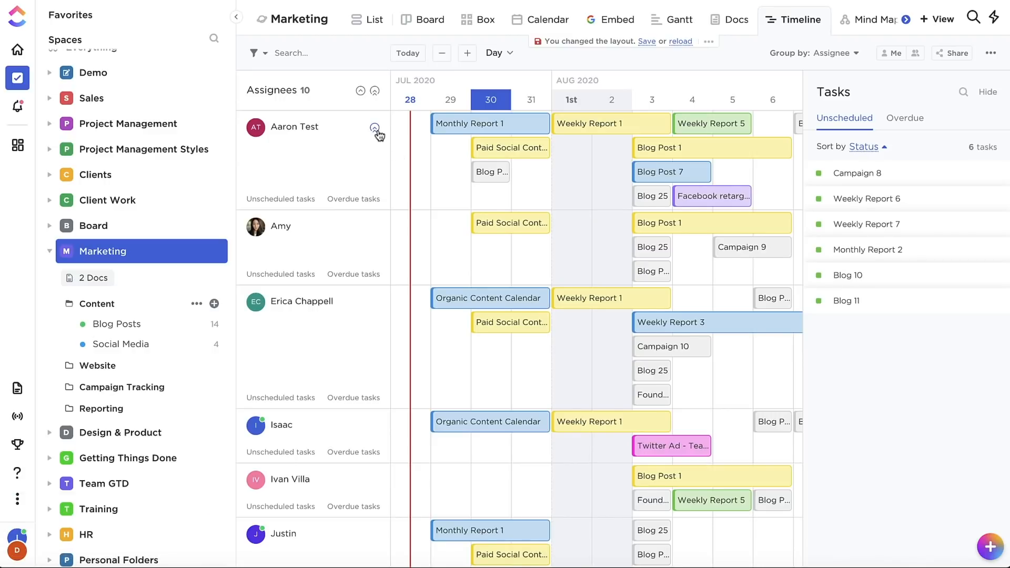
- Collapse and re-expand the first assignee's row and view that person's unscheduled and overdue tasks
click(375, 129)
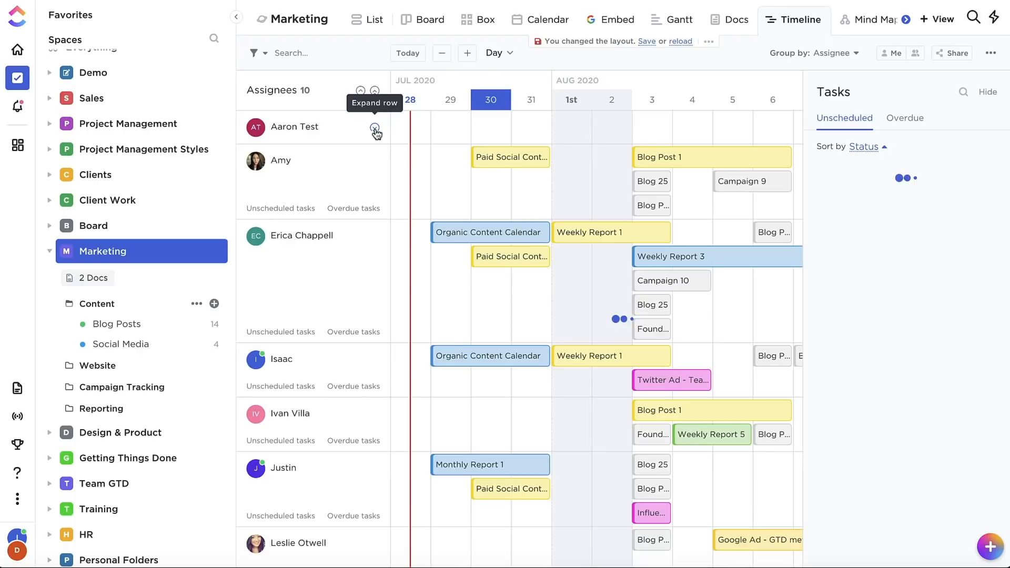
click(374, 129)
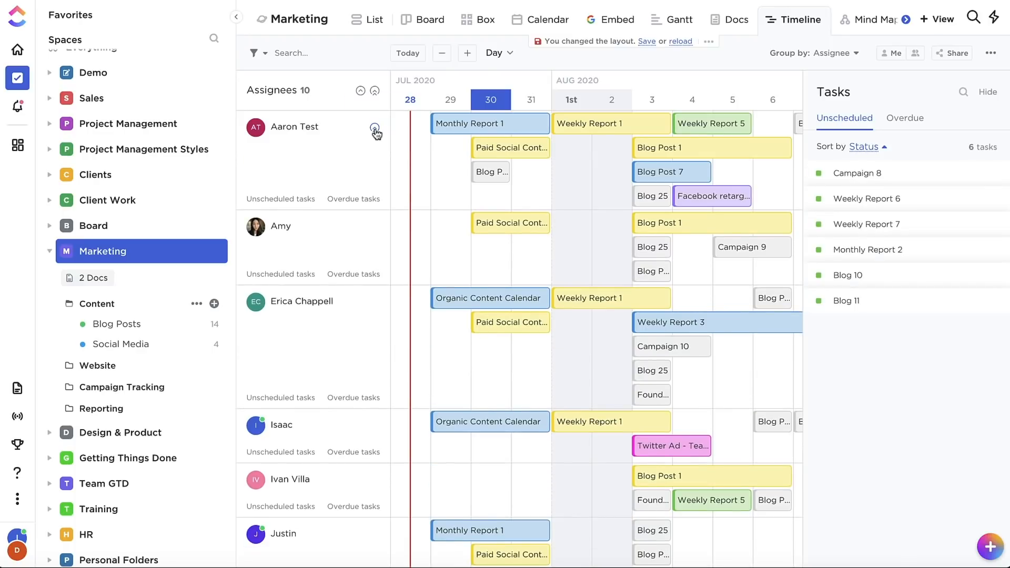
click(295, 203)
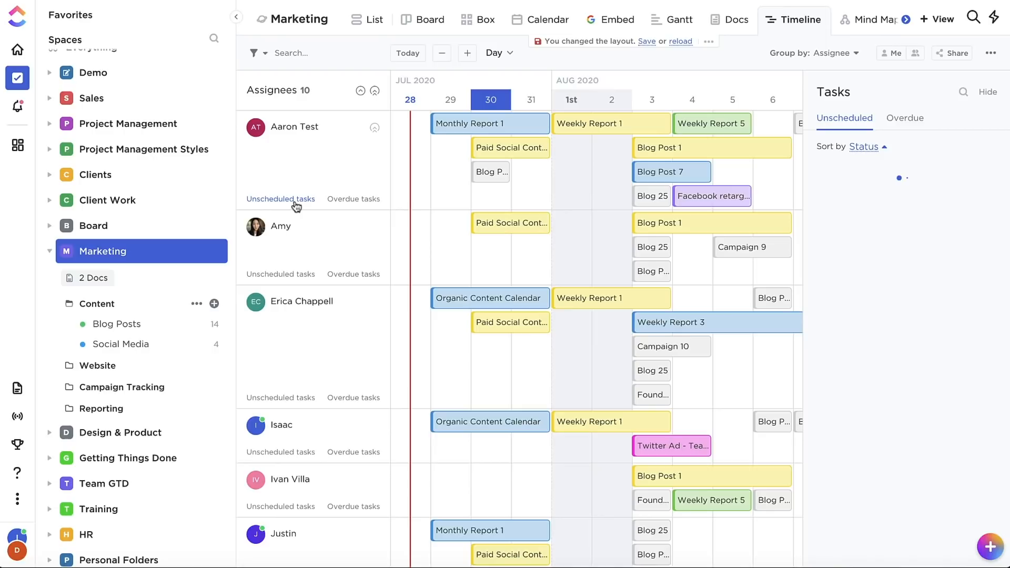
click(350, 200)
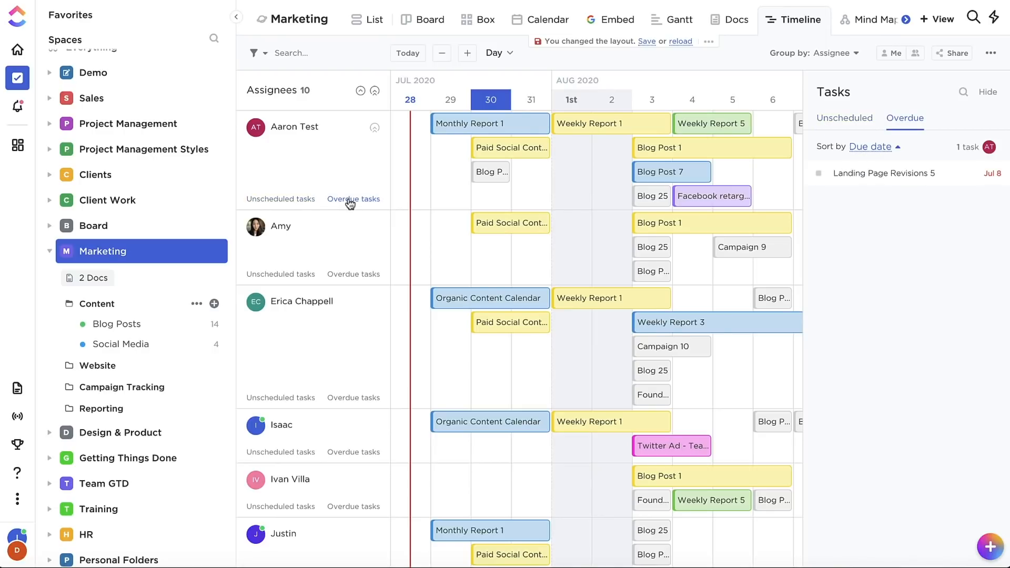